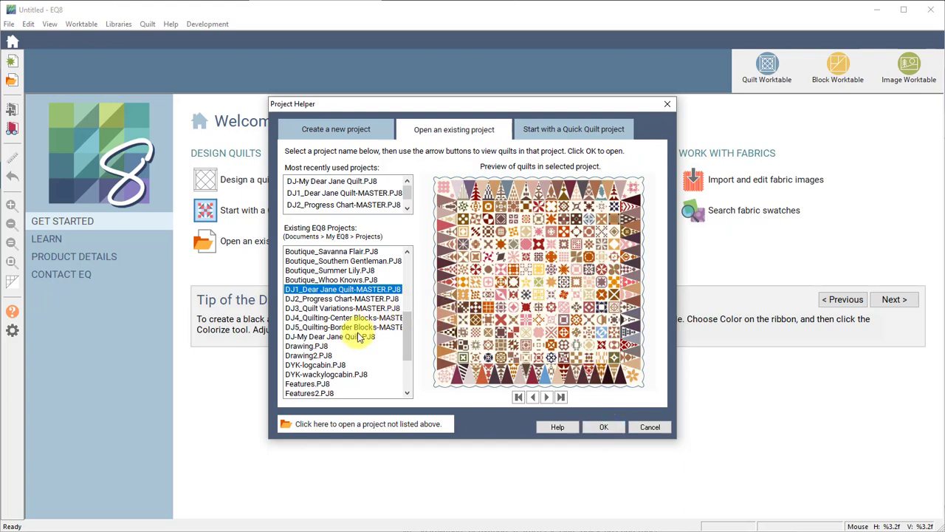
- Open the existing project DJ-My Dear Jane Quilt.PJ8
click(325, 337)
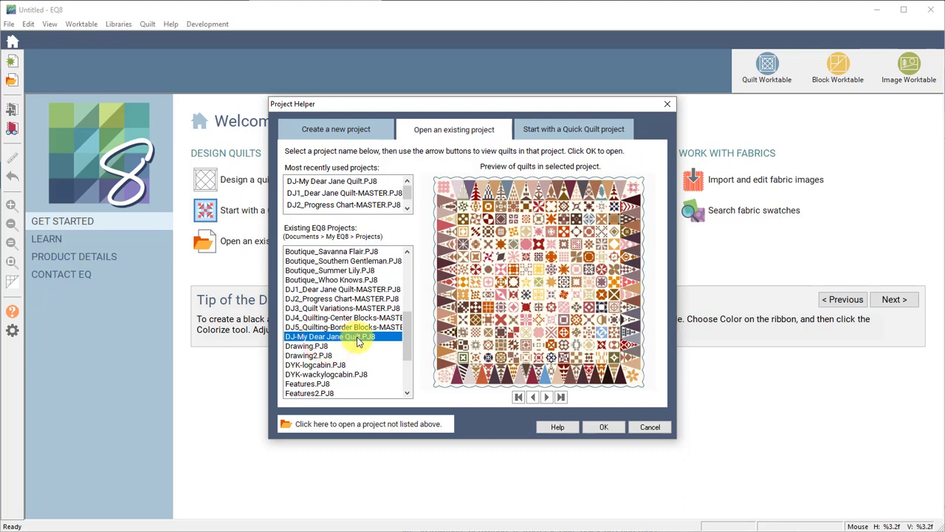
click(349, 290)
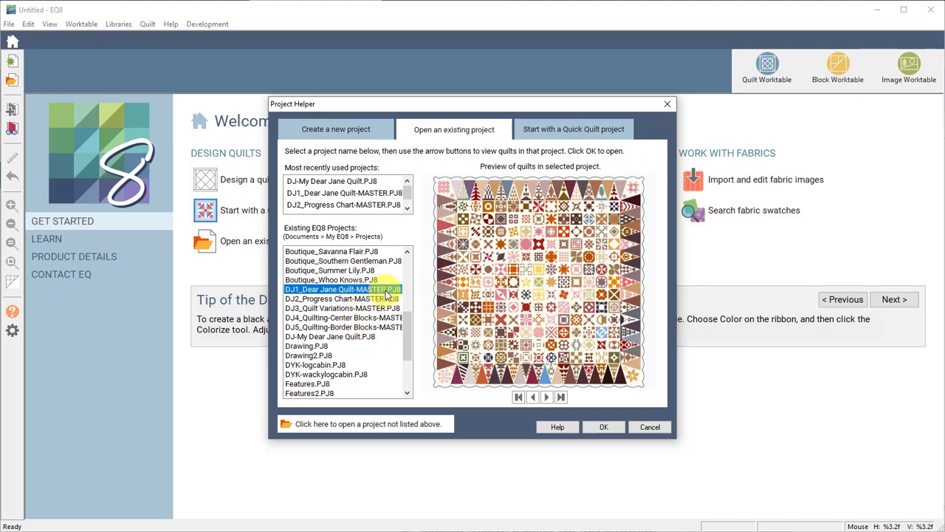
click(348, 336)
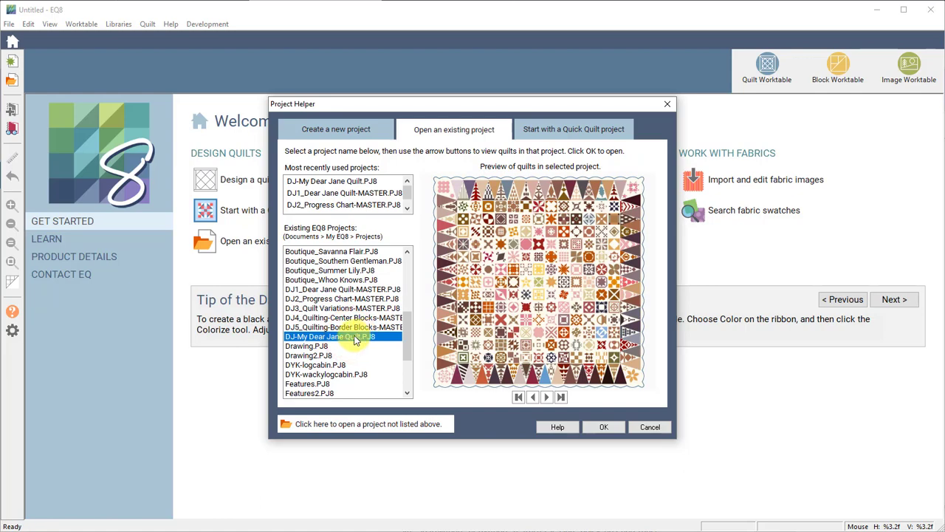
click(601, 426)
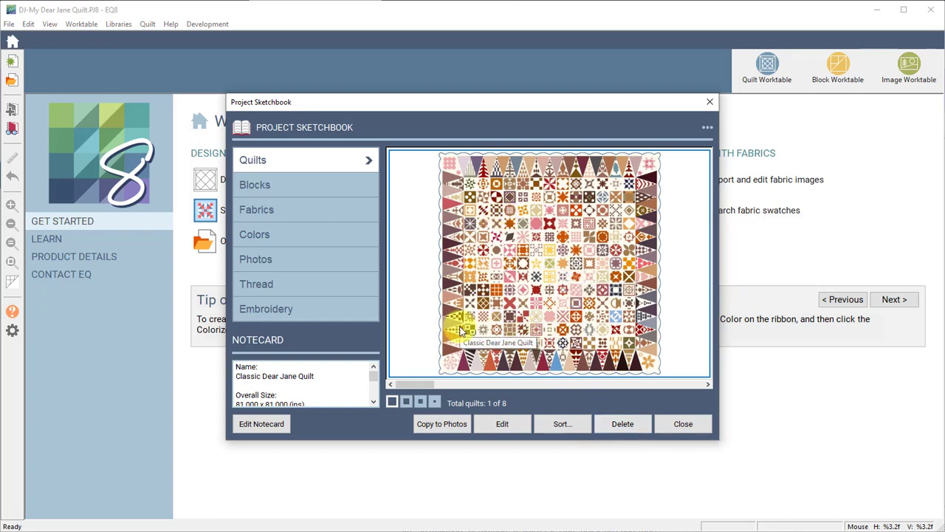
- Browse the quilts in the Project Sketchbook and open the Classic Dear Jane Quilt for editing
click(704, 384)
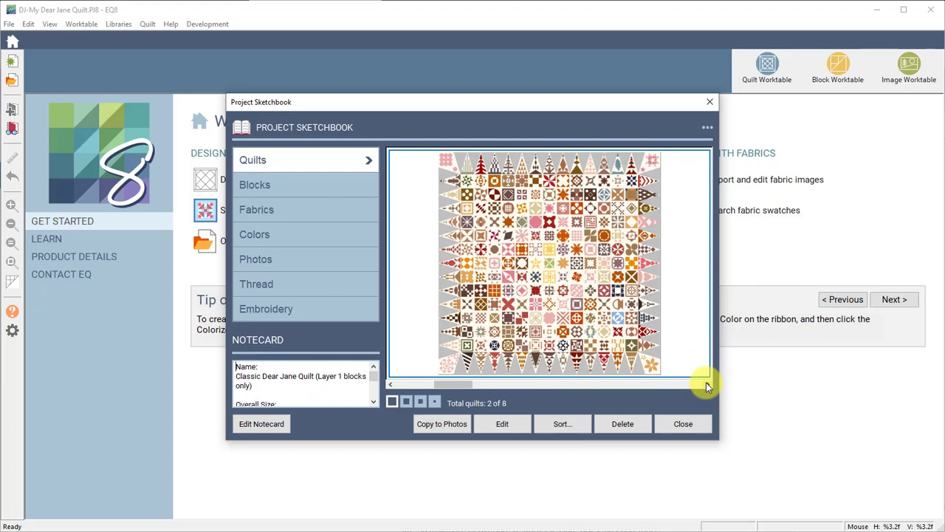
click(706, 382)
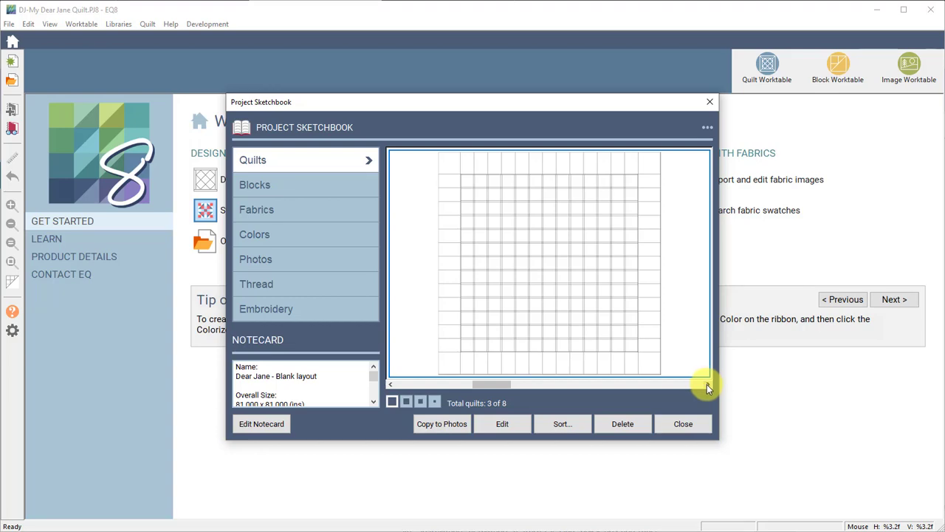
click(707, 384)
click(706, 385)
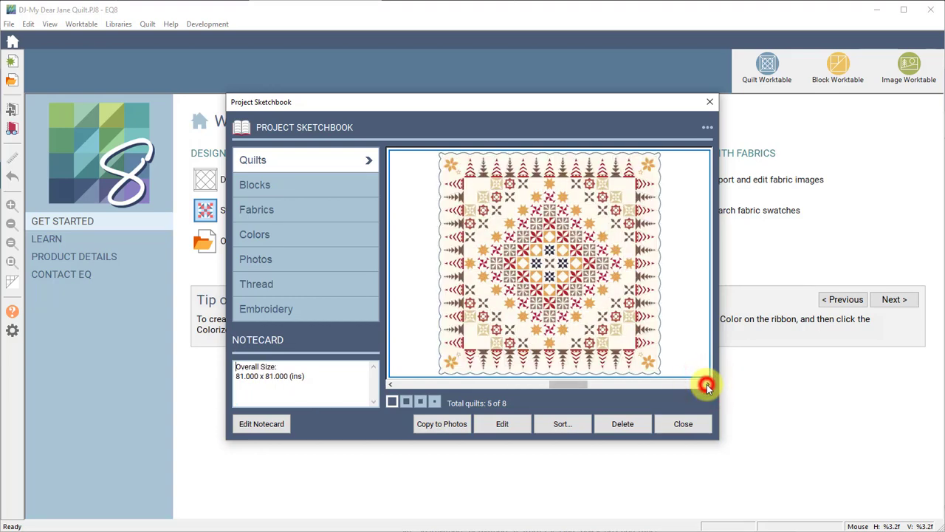
click(707, 385)
click(707, 385)
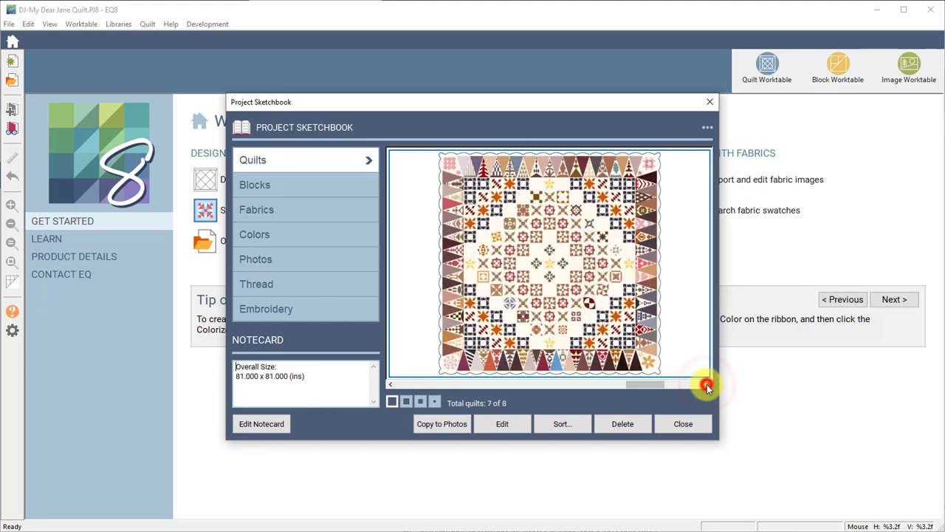
click(707, 385)
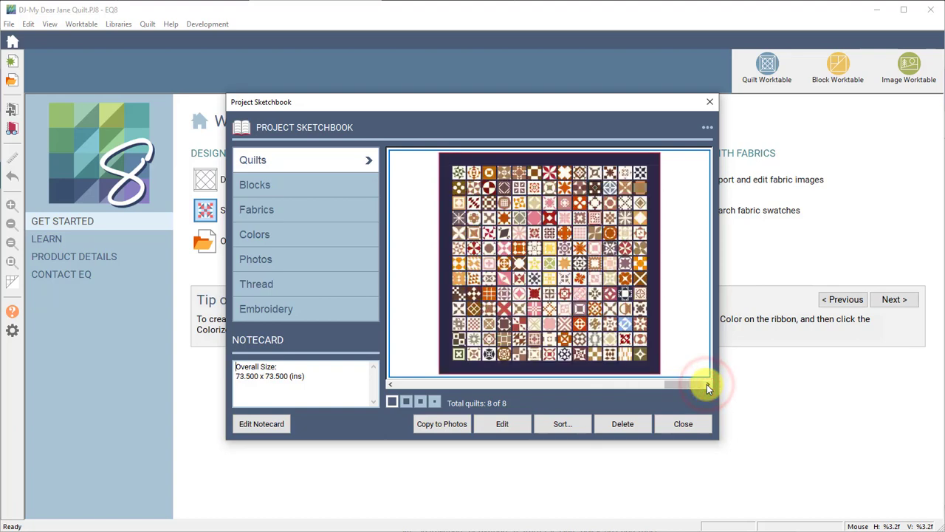
drag(692, 384, 402, 386)
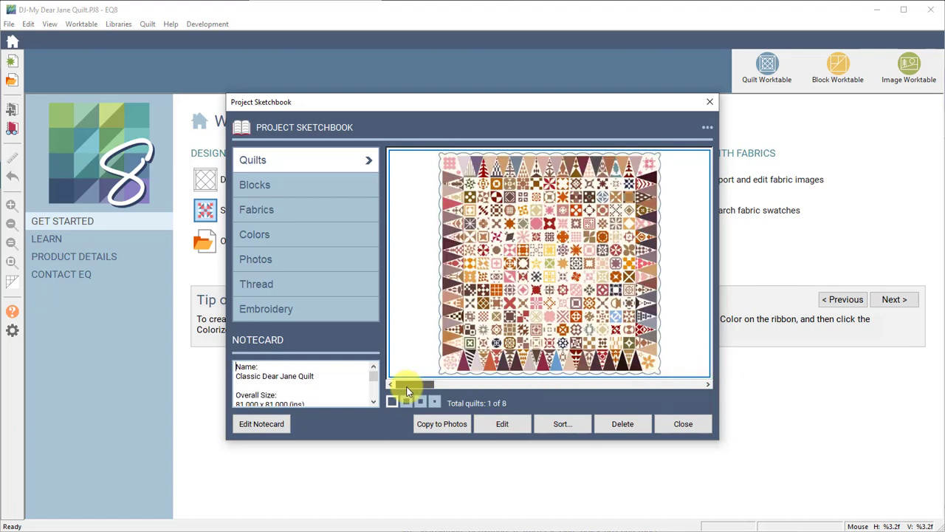
click(513, 426)
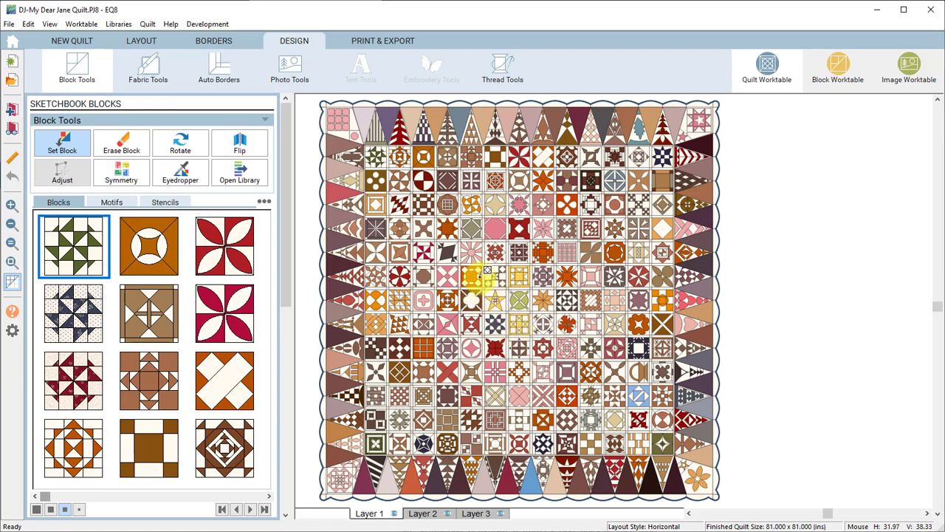
- In the quilt's horizontal layout, keep block width and height equal and set the finished block size to 6.000 inches
click(143, 43)
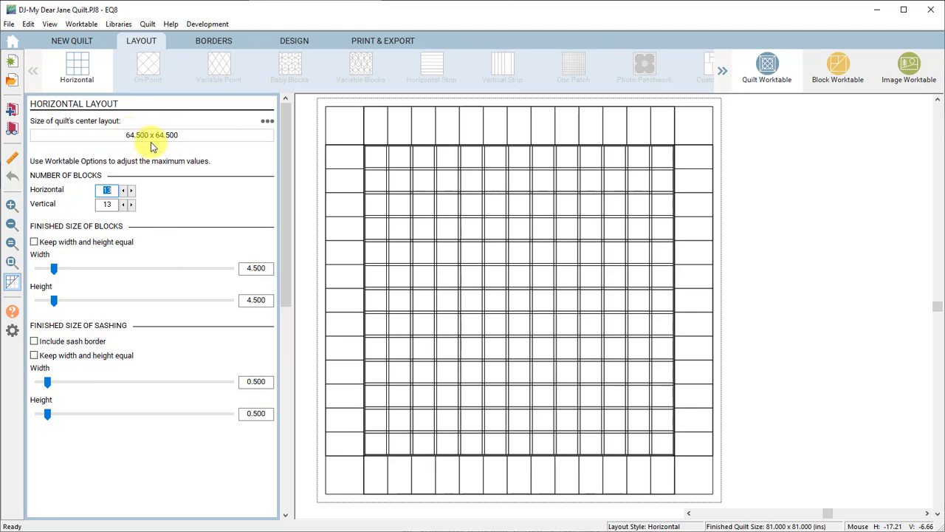
click(34, 242)
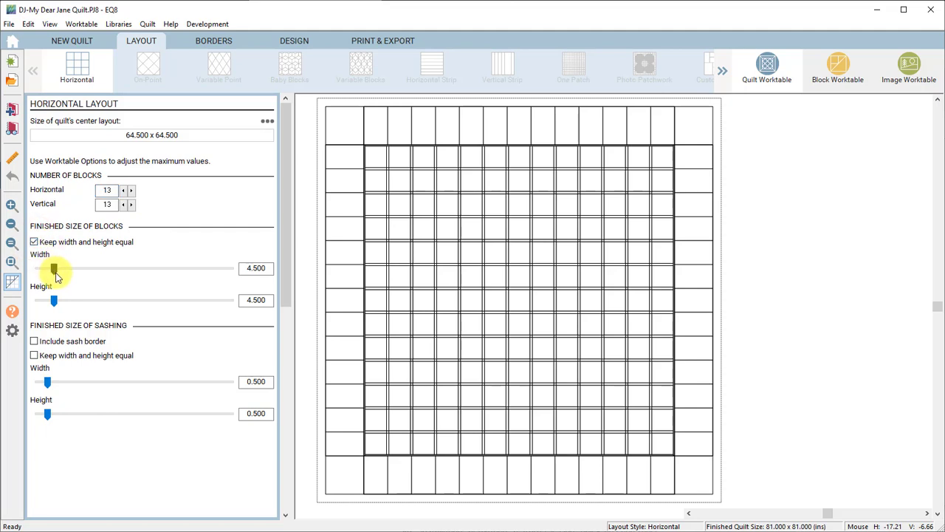
mouse_move(55, 270)
mouse_down()
mouse_move(63, 270)
mouse_move(53, 271)
mouse_up()
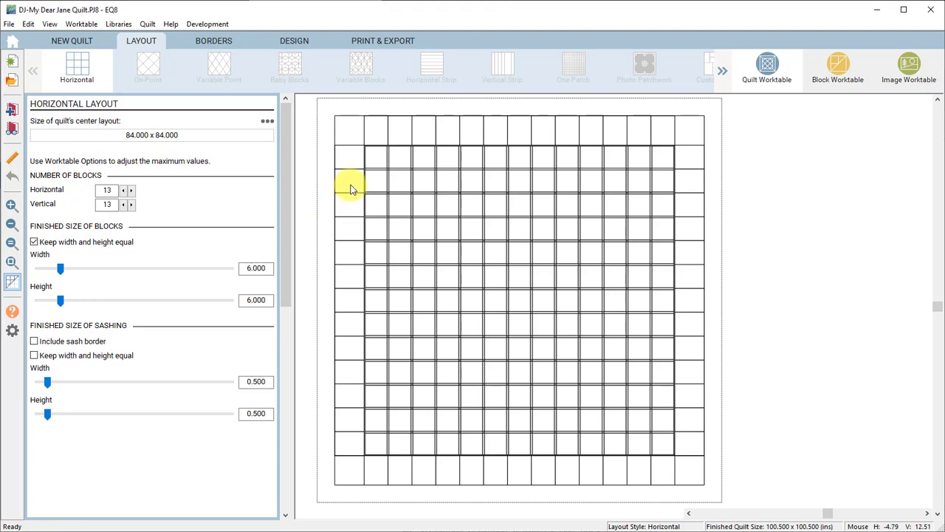
- Select the quilt's outer Blocks-style border, border 2, in the border settings
click(217, 42)
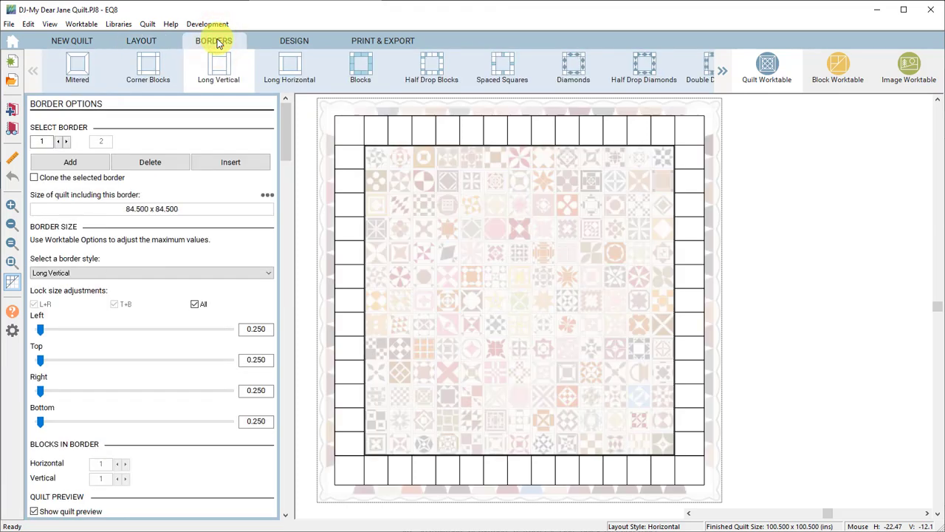
click(347, 172)
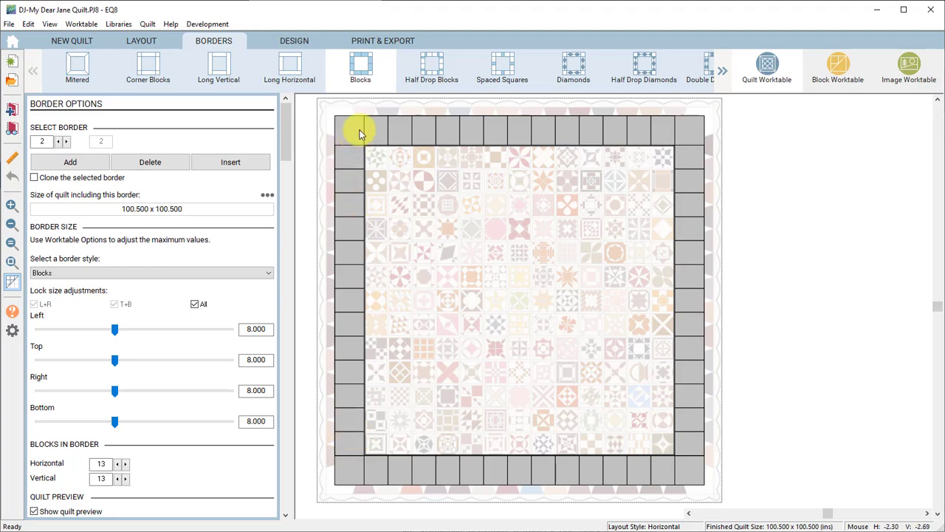
- Check the dimensions of a side border block and examine the quilt's upper-left corner for gaps around the border triangles
click(373, 43)
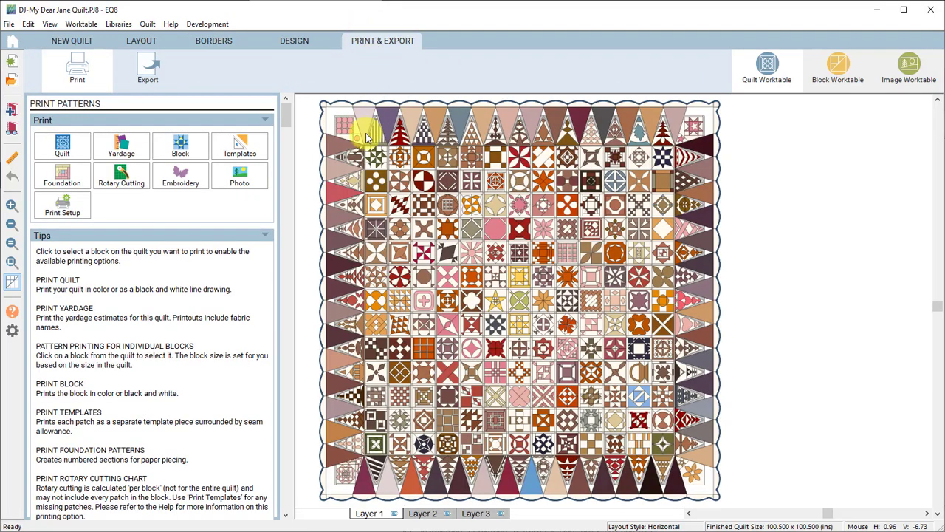
click(358, 159)
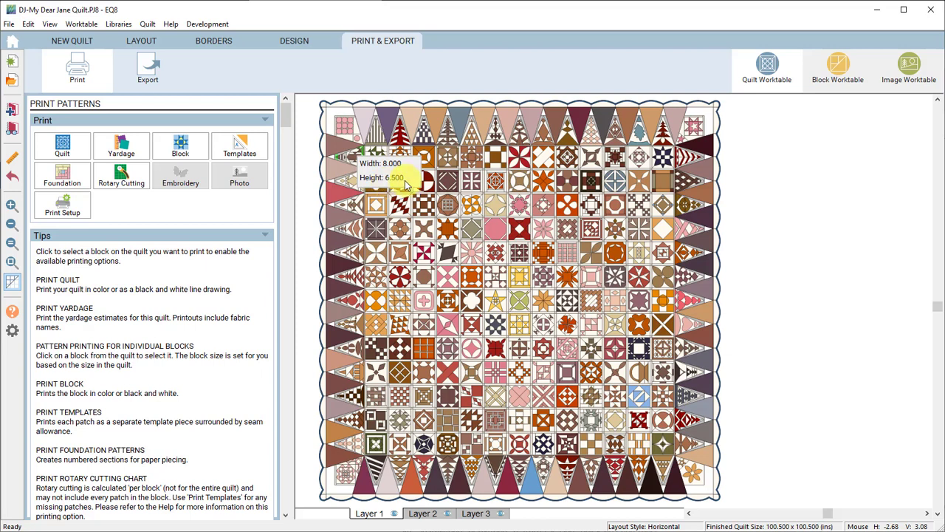
click(353, 156)
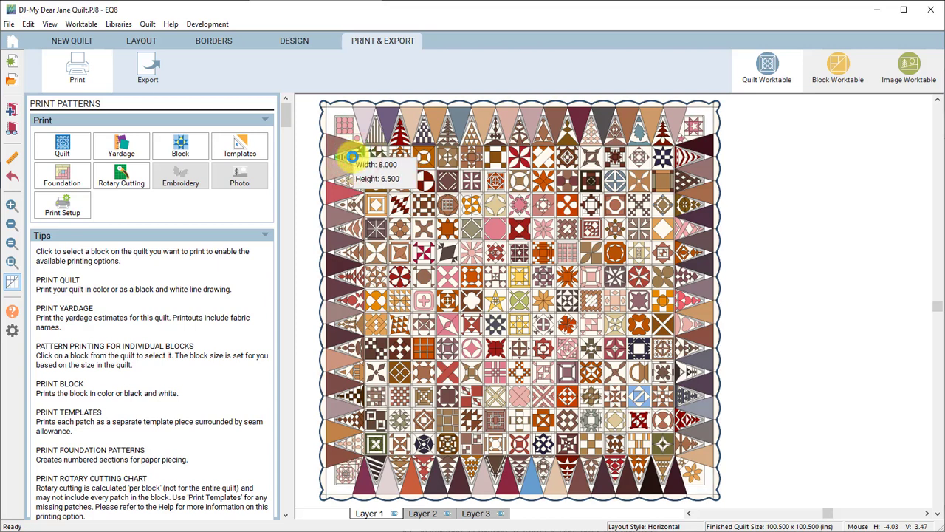
click(12, 206)
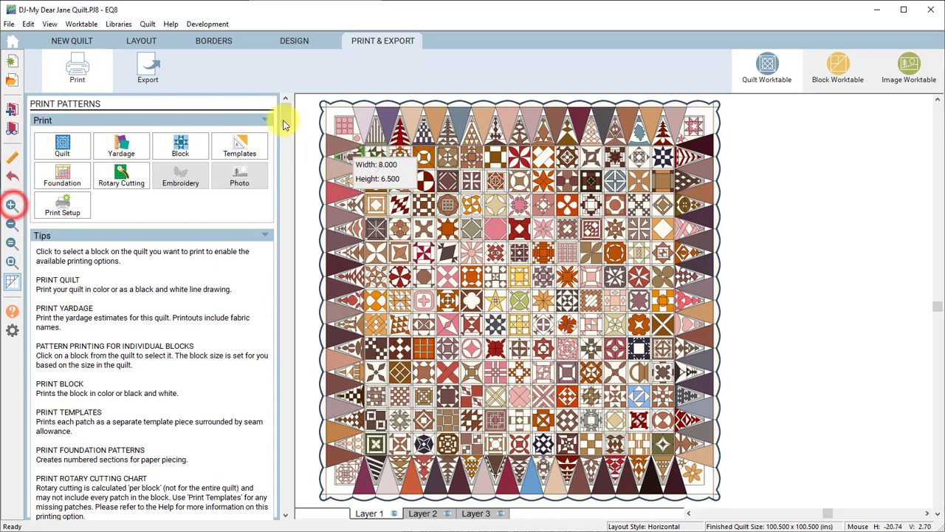
drag(310, 96, 549, 270)
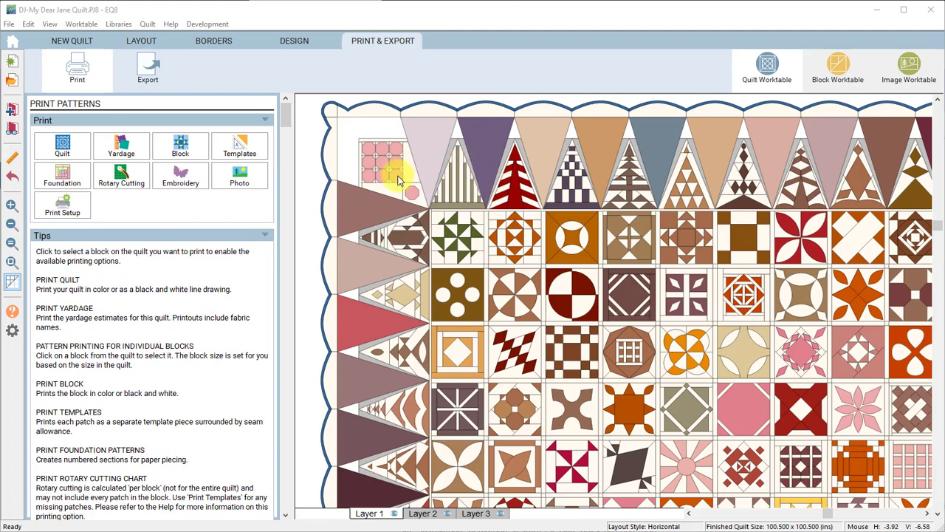
click(9, 266)
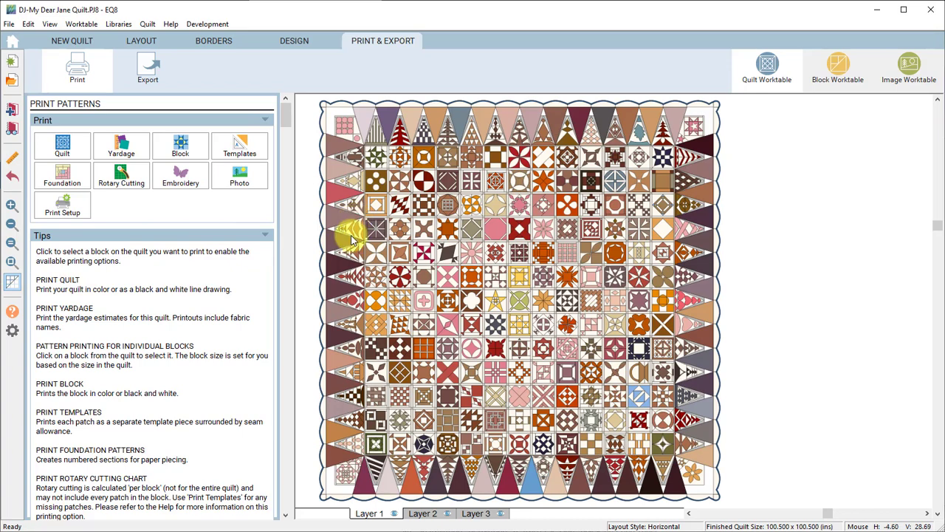
- Set the width of border 2 to 10.625 inches on all four sides
click(222, 41)
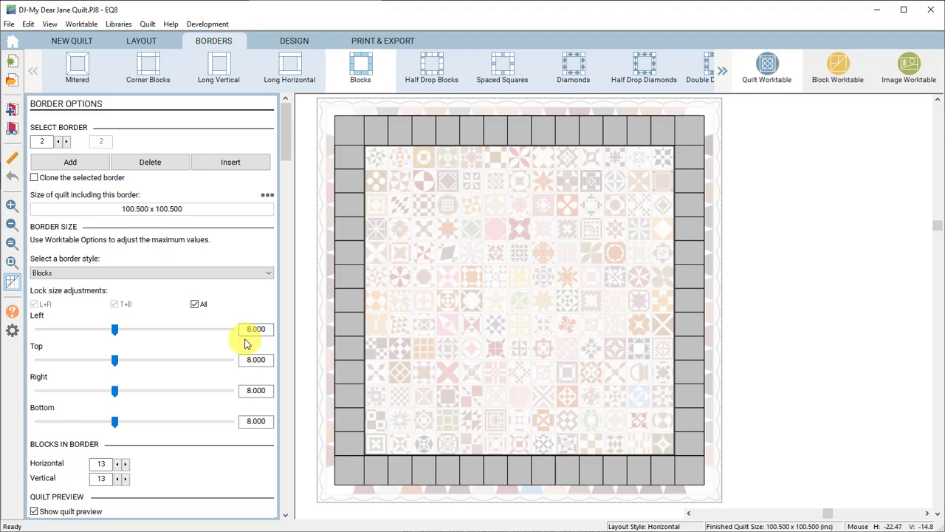
click(144, 41)
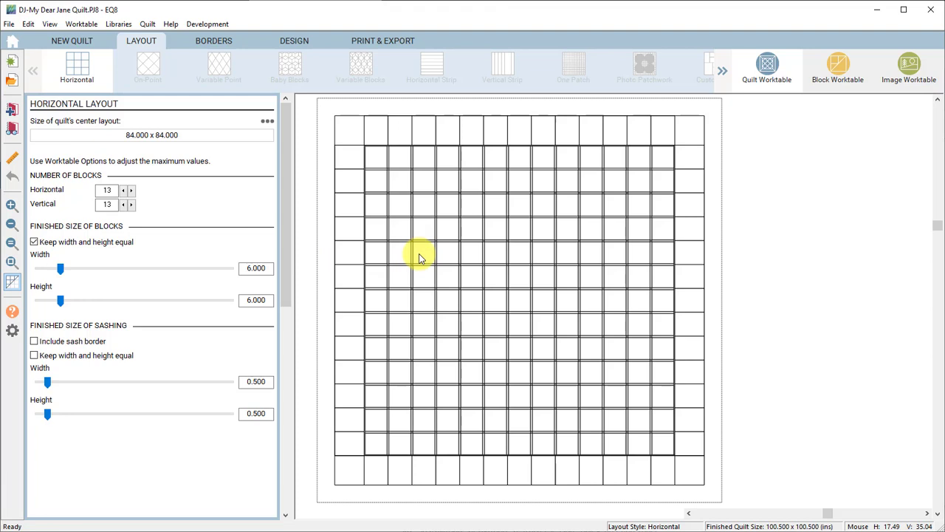
click(220, 42)
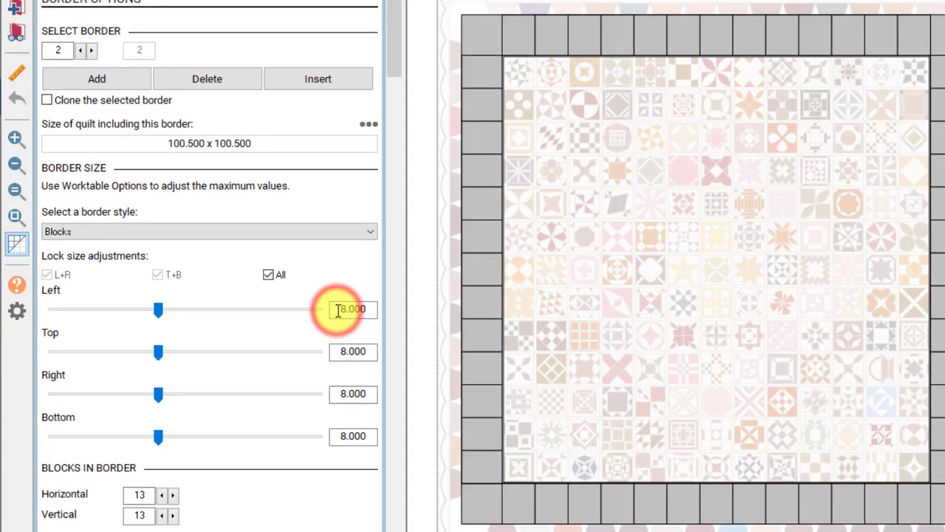
drag(334, 309, 395, 309)
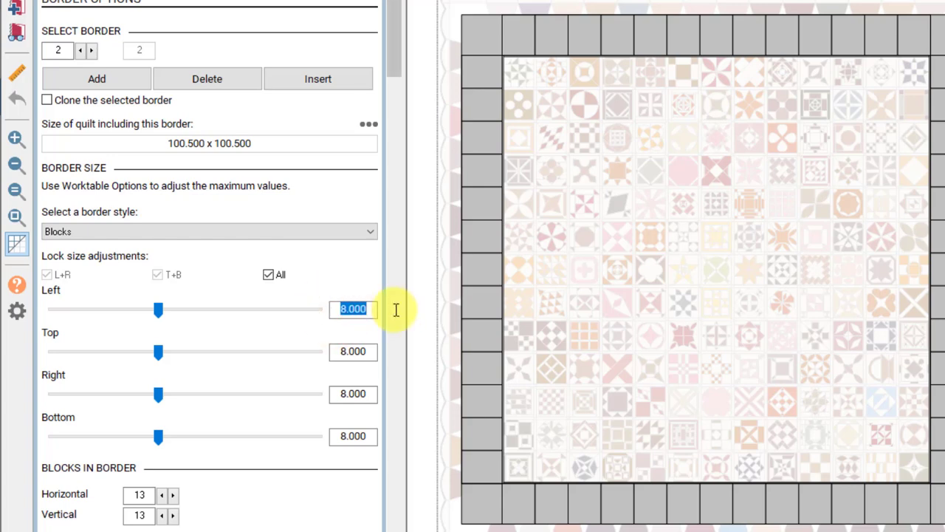
text(10)
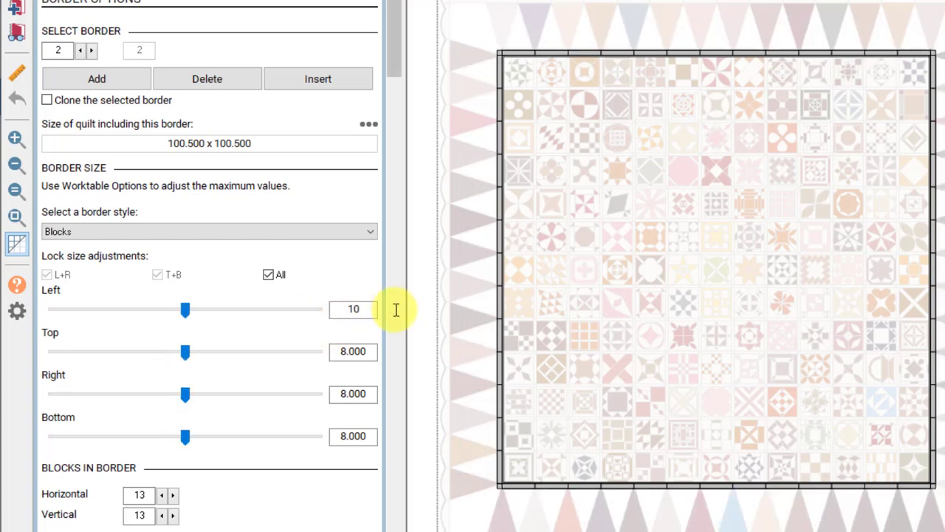
text(.6)
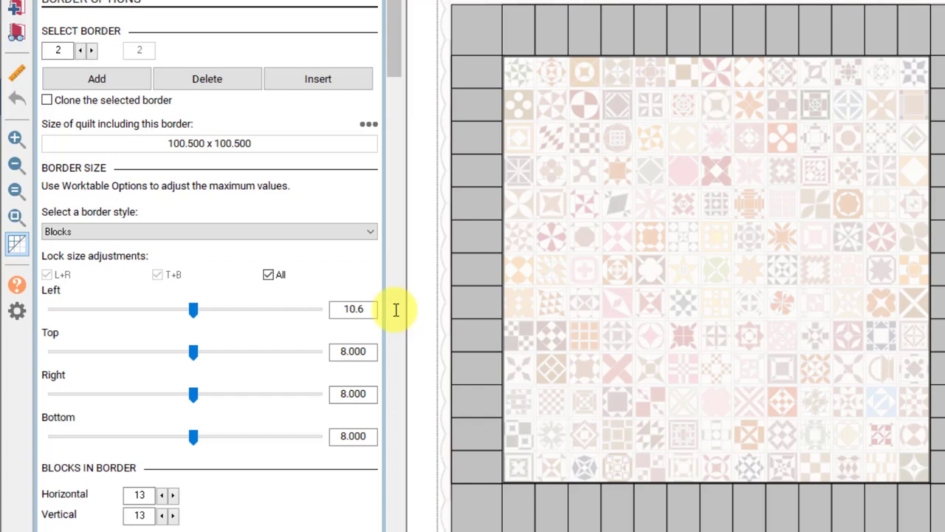
text(25)
key(Tab)
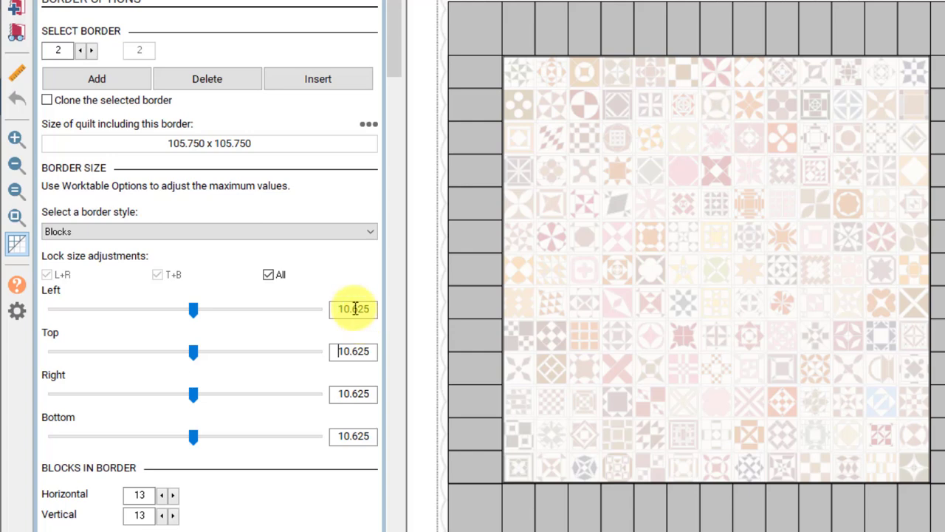
- Change the worktable's snap settings so the palette sliders jump by 1/32 inch
click(21, 313)
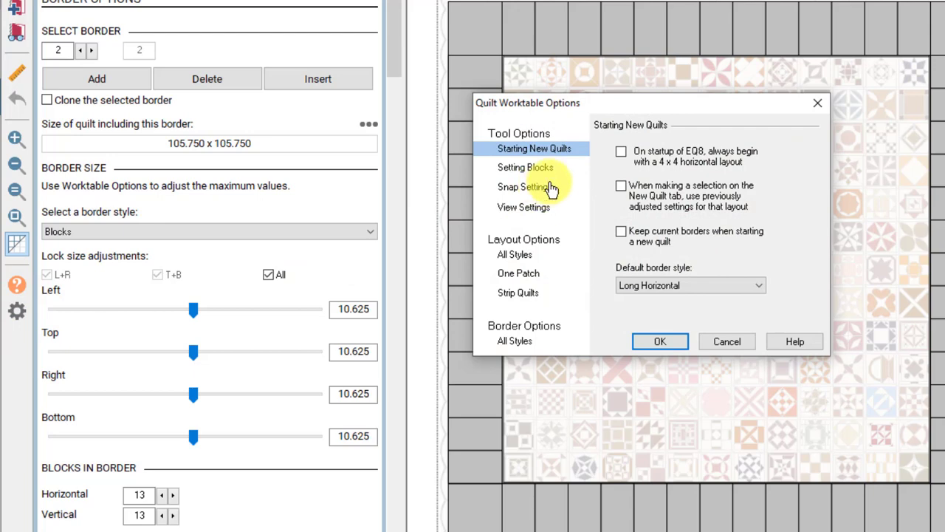
click(550, 186)
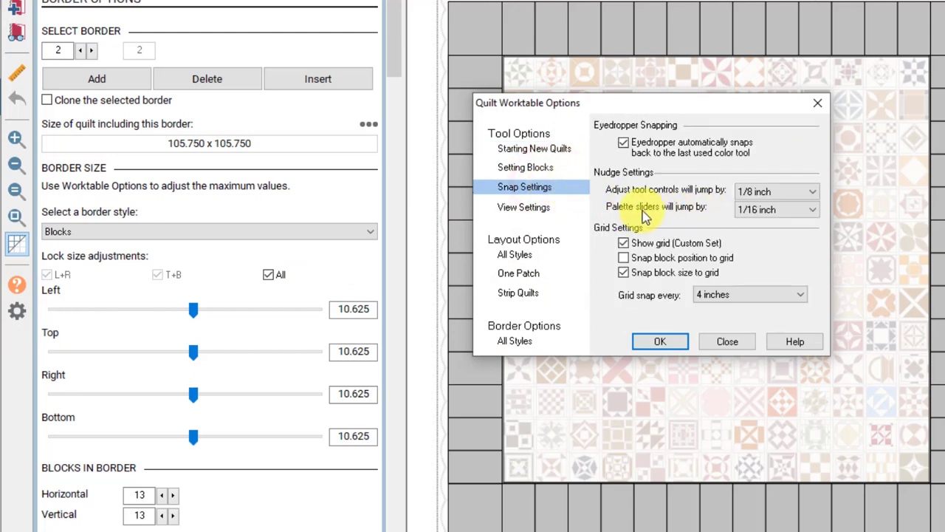
click(787, 212)
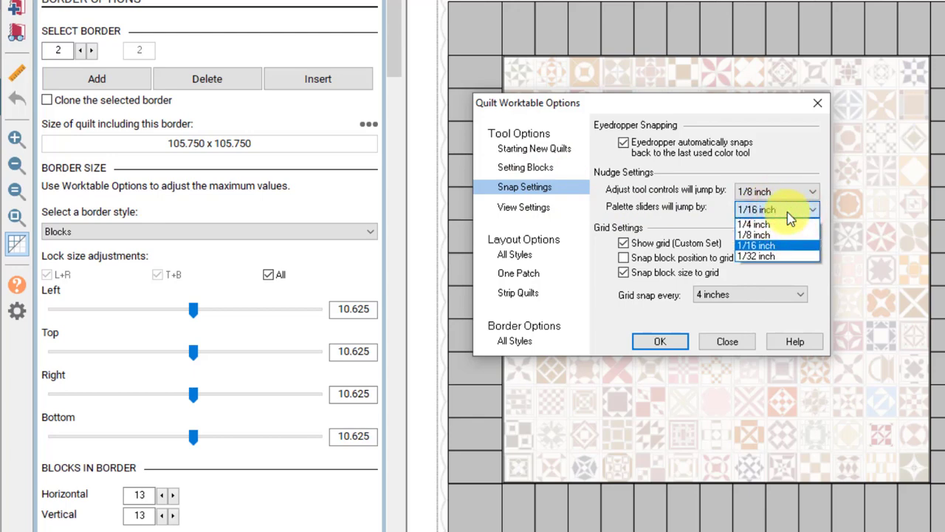
click(783, 259)
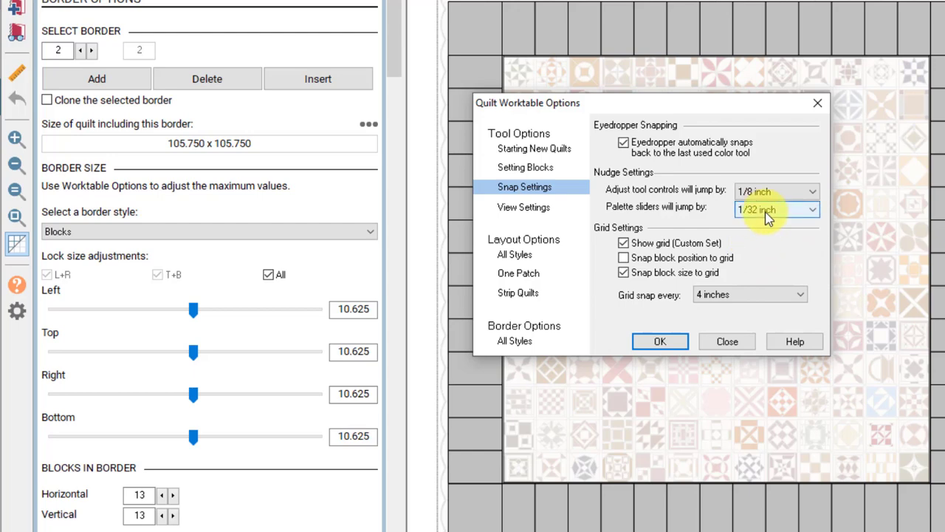
click(660, 342)
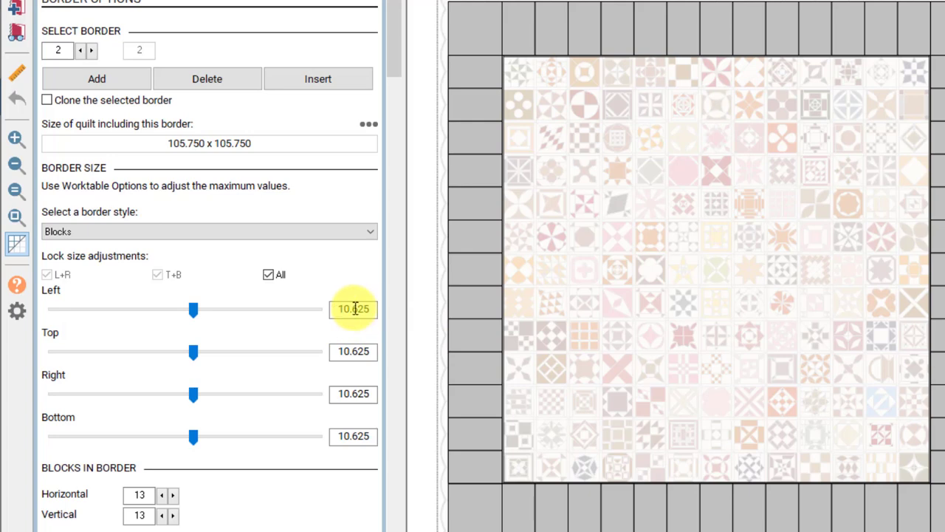
- Try to set the width of border 2 to 10.64 inches on all four sides
drag(338, 308, 380, 308)
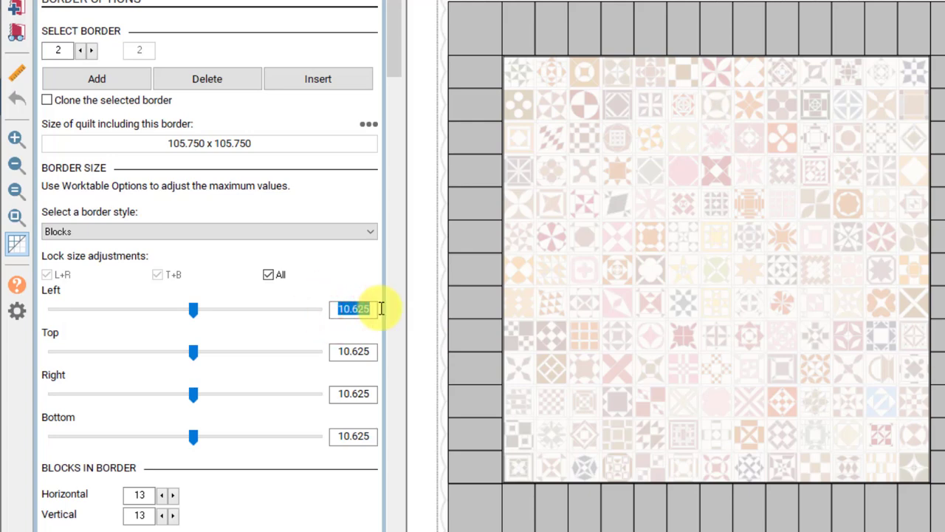
text(1)
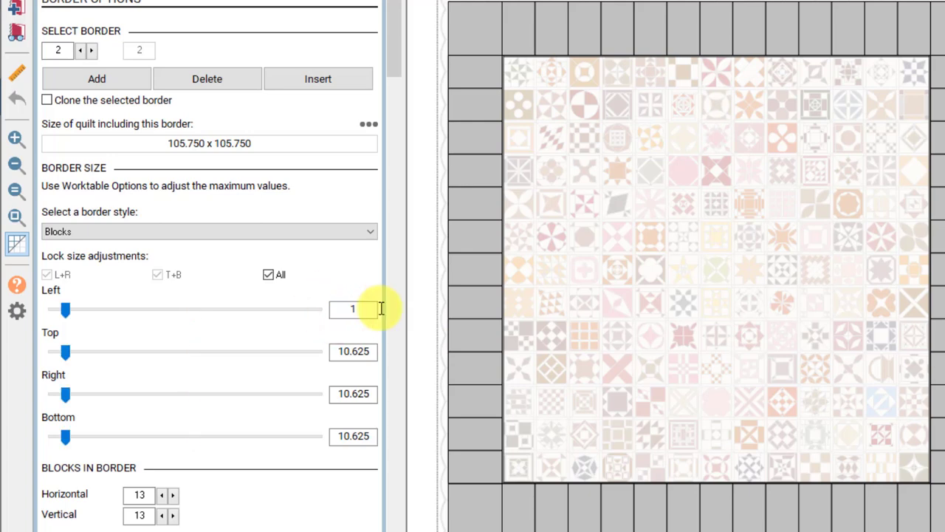
text(0.6)
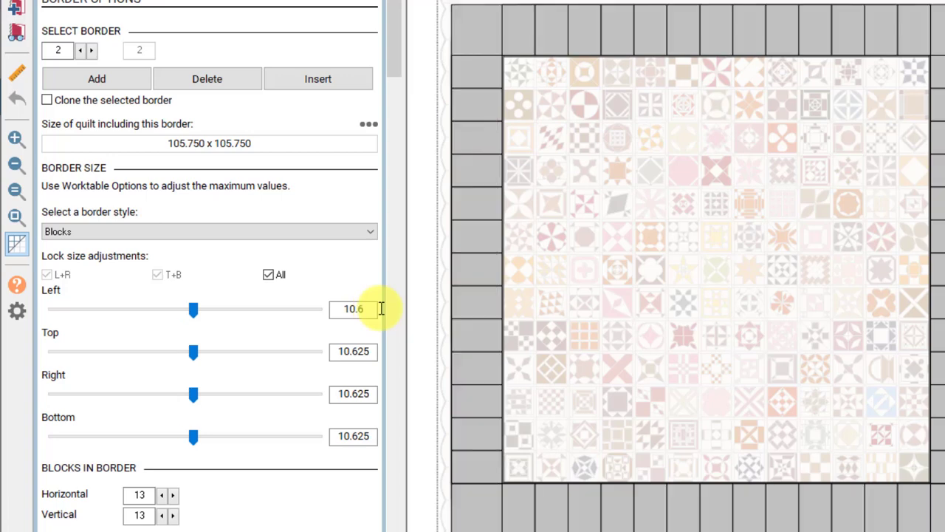
text(4)
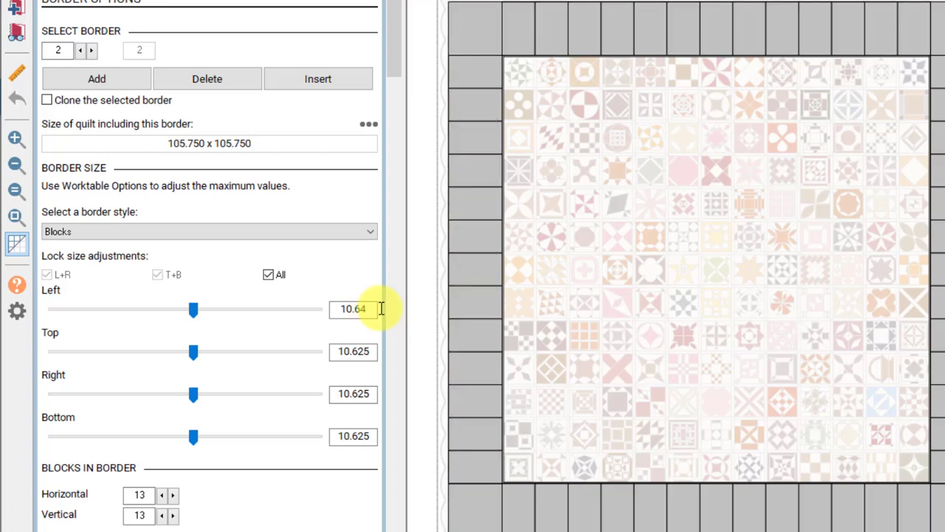
key(Tab)
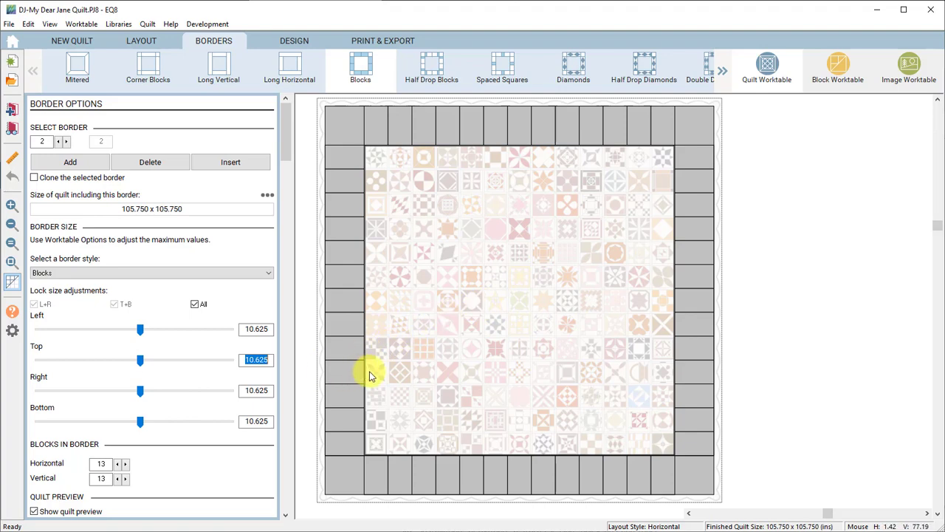
- Check the finished size of block C-3 Rayelle's Fence in its foundation pattern print options and preview the printed pattern
click(299, 42)
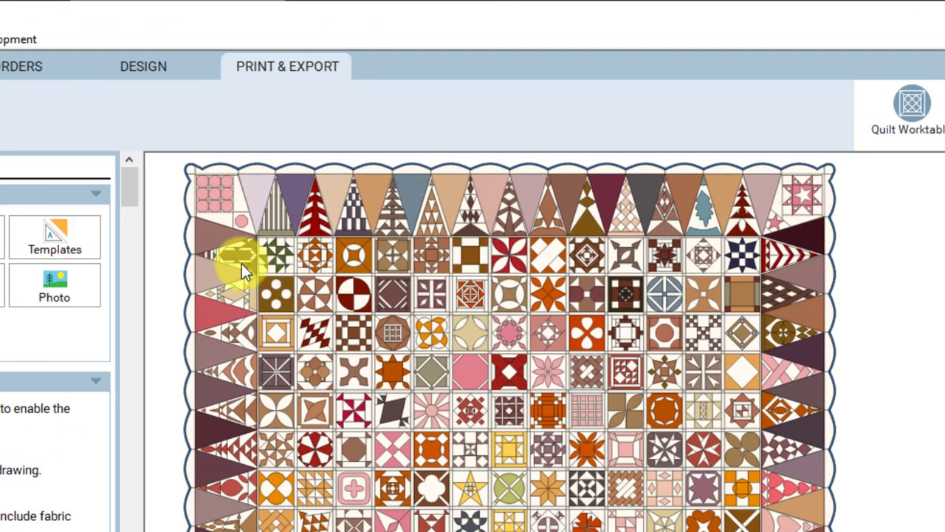
click(261, 244)
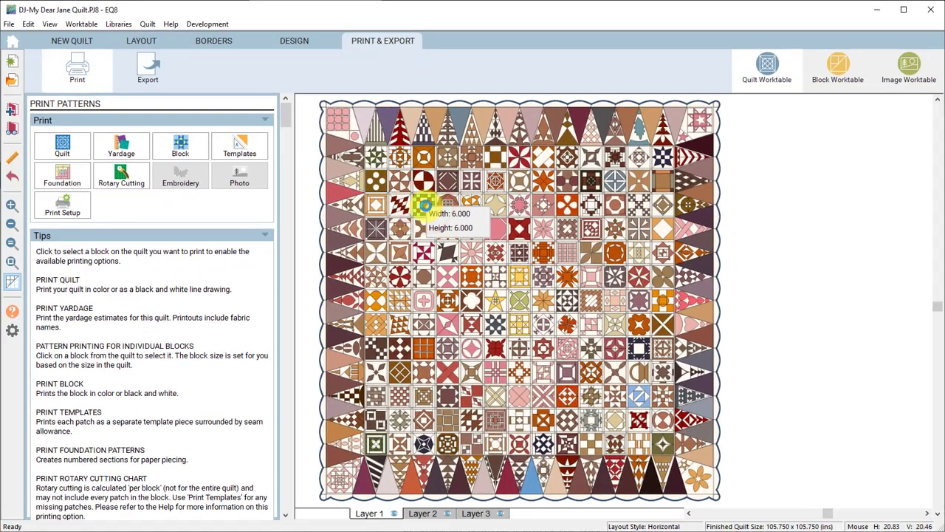
click(73, 183)
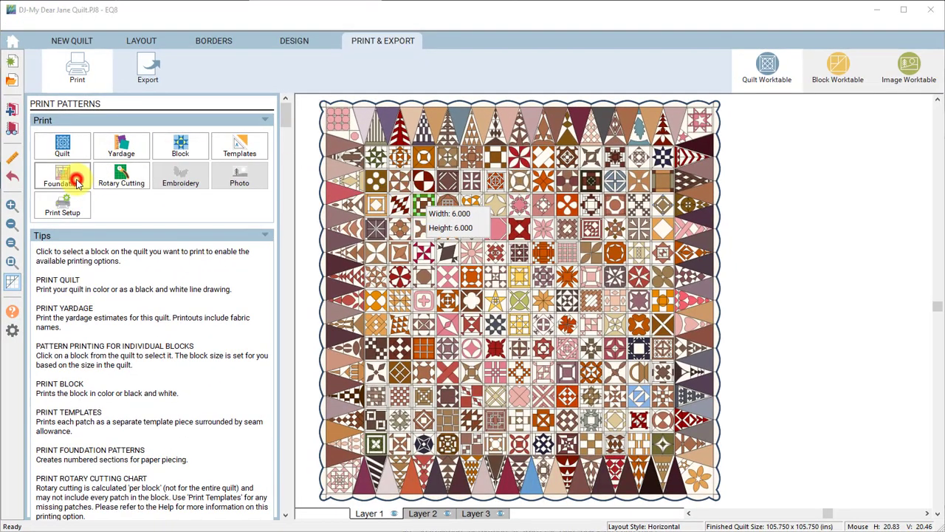
click(379, 134)
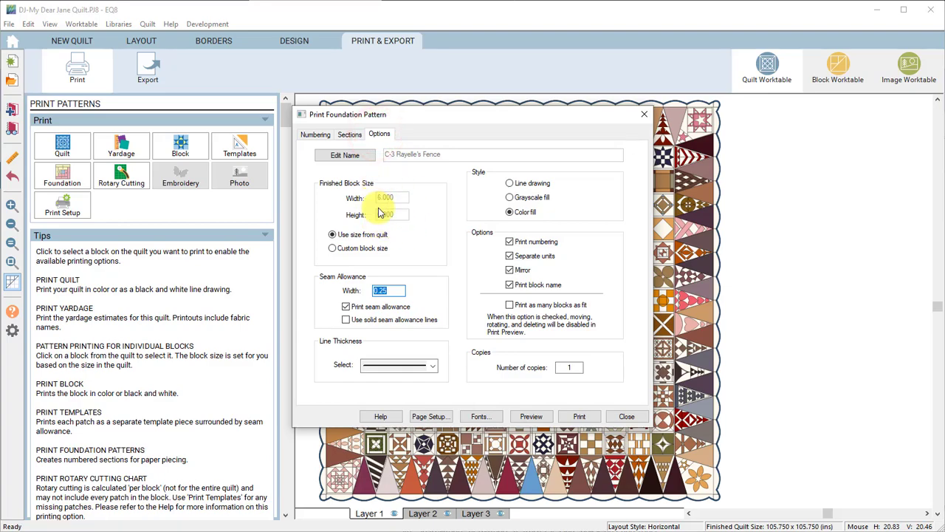
click(534, 418)
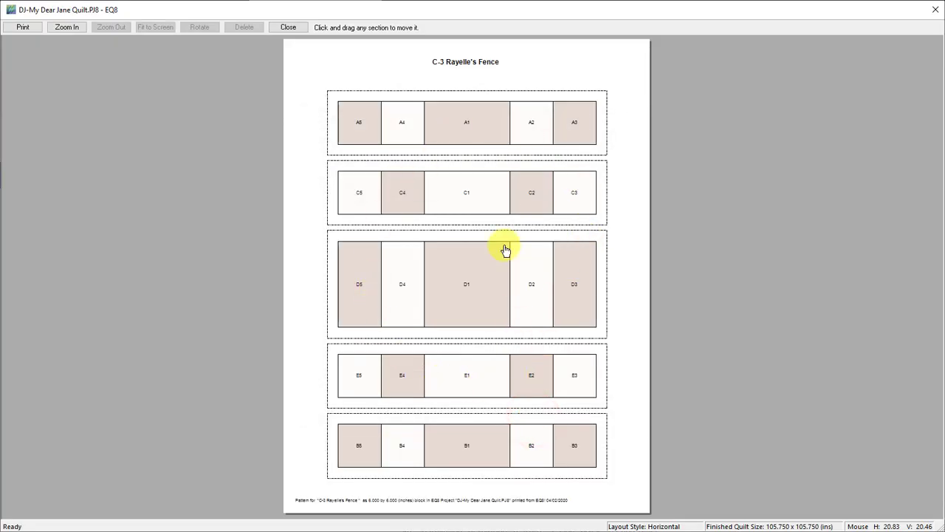
click(295, 27)
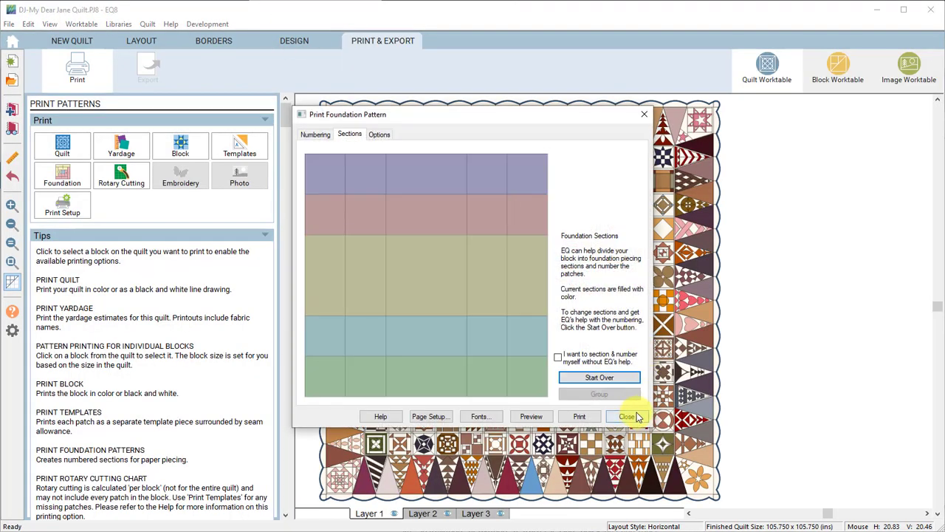
click(635, 413)
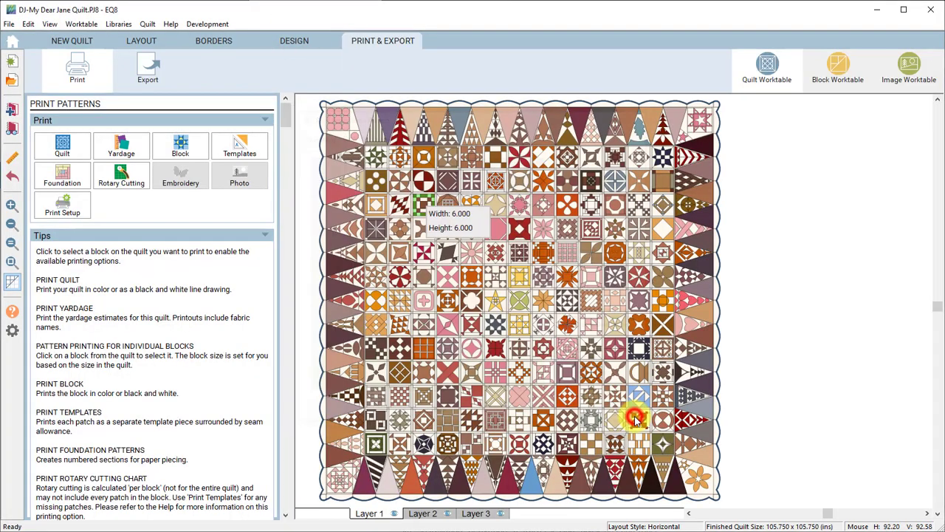
- Check the finished size of the TR2 Australian Pines border triangle, preview its foundation pattern, and clear the block selection
click(397, 135)
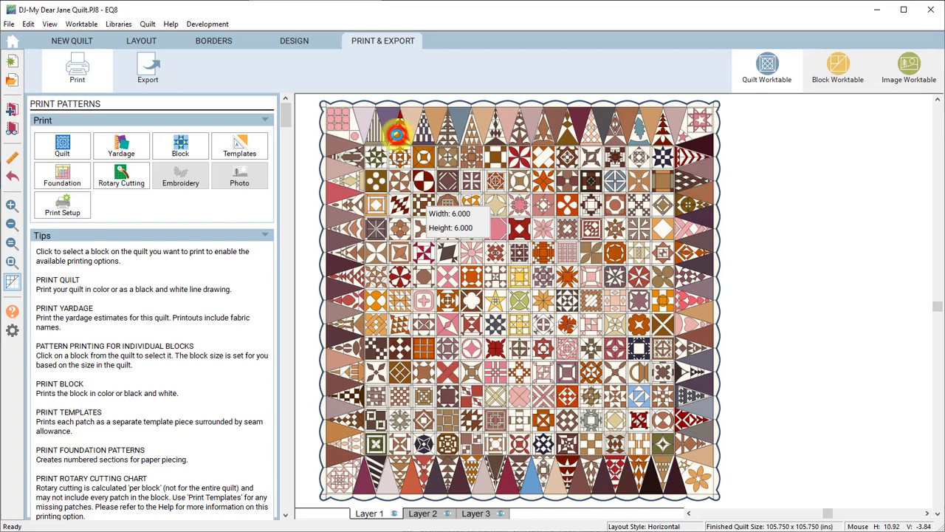
click(70, 173)
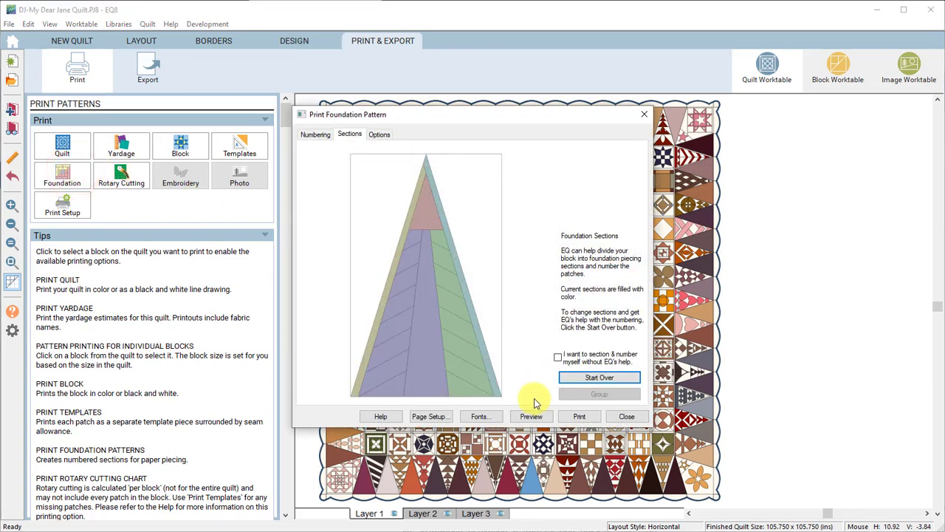
click(378, 136)
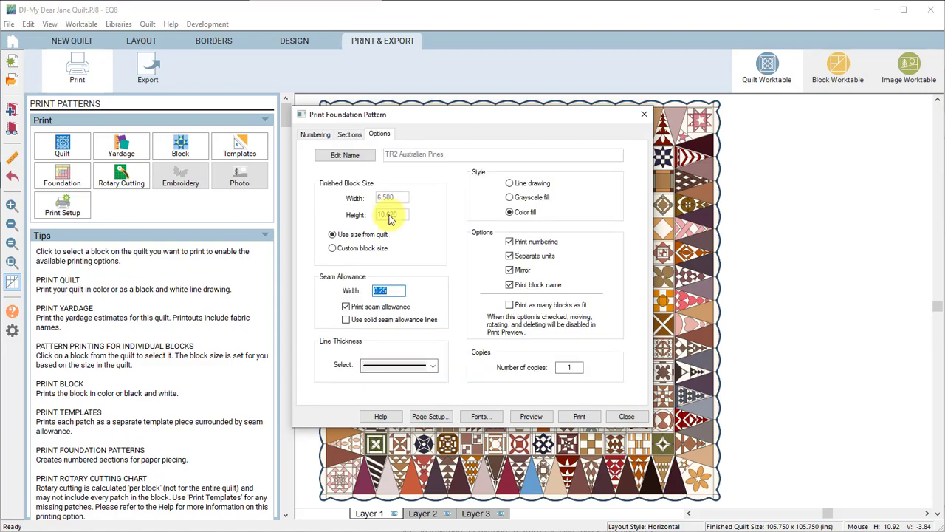
click(531, 417)
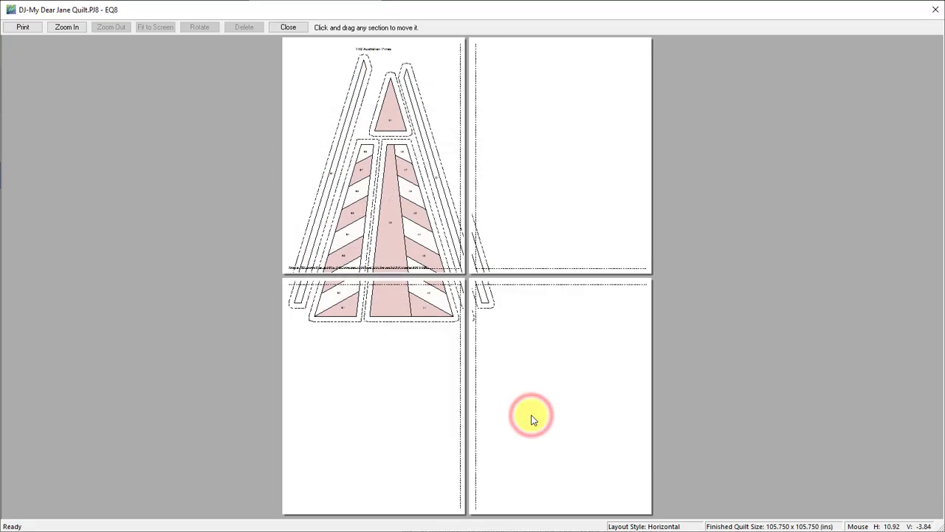
click(294, 27)
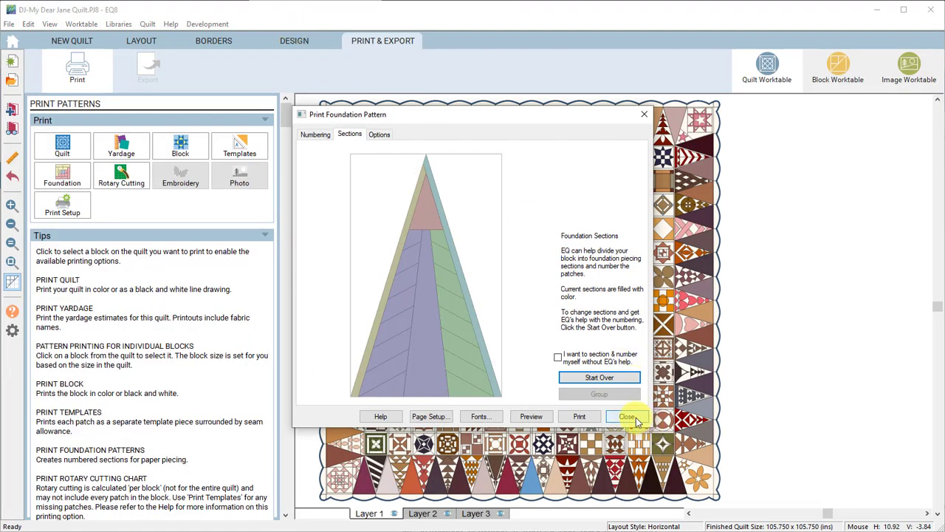
click(626, 416)
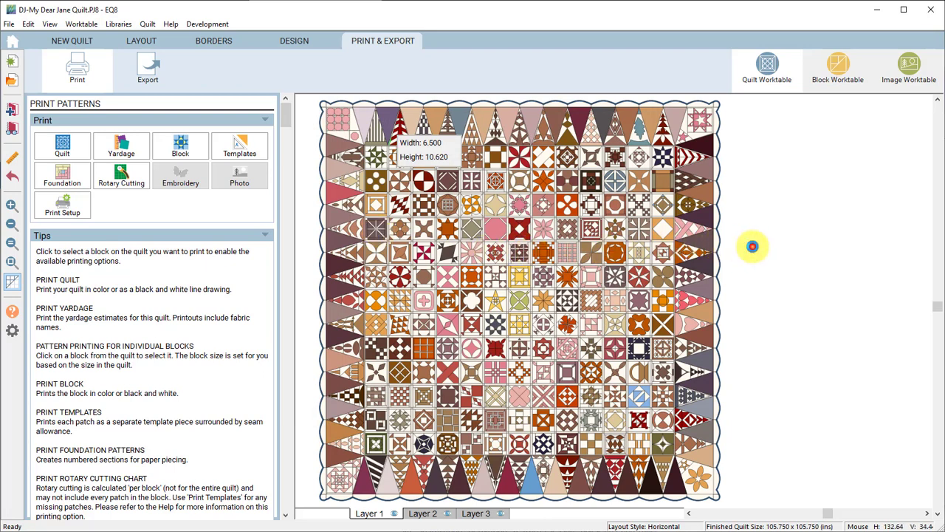
click(754, 245)
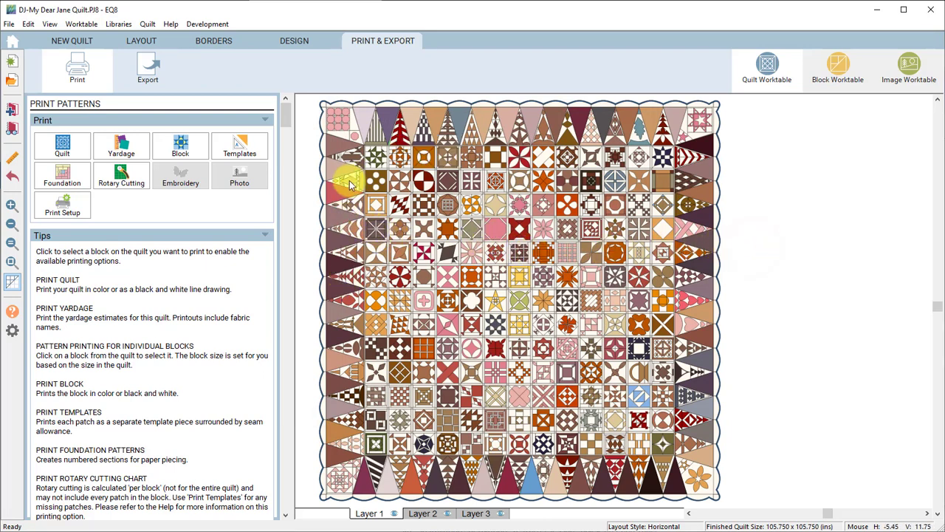